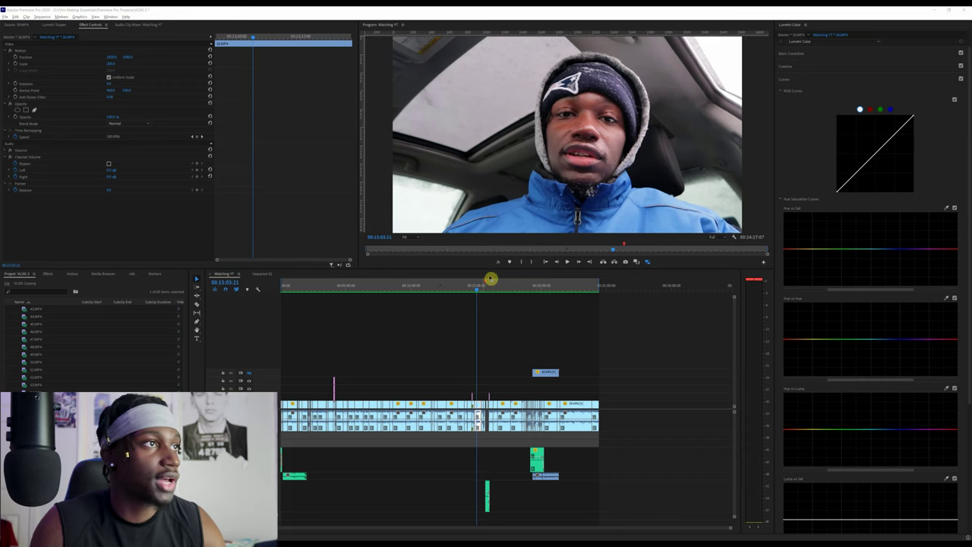
# Scrub the Timeline ruler past 00:13:24:18 and 00:16:37:05 to park the playhead at 00:17:35:12
pyautogui.click(388, 278)
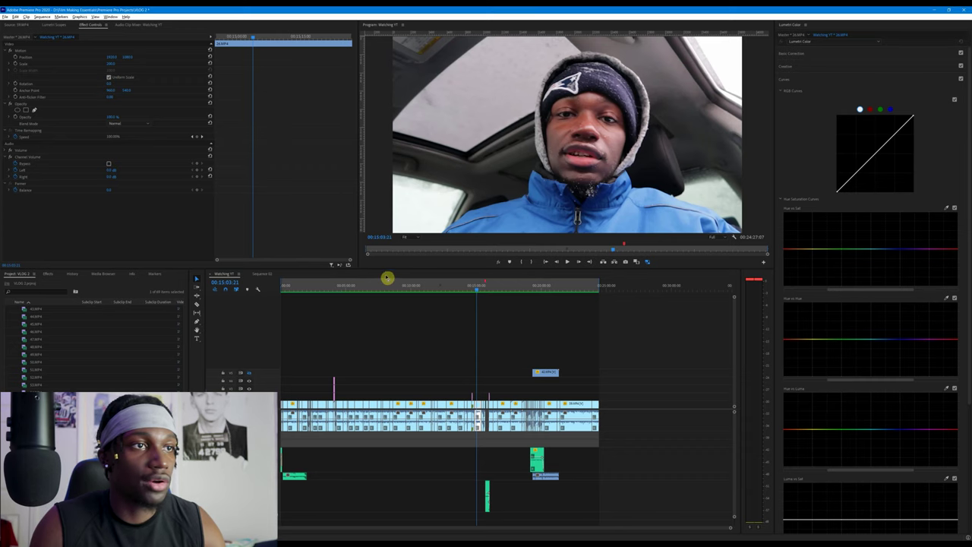
pyautogui.click(455, 287)
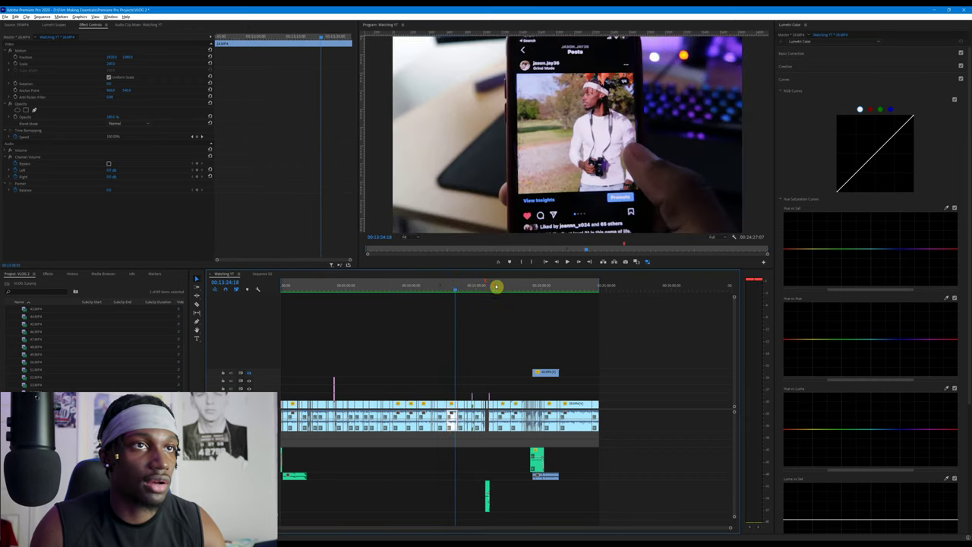
pyautogui.click(497, 286)
pyautogui.click(525, 287)
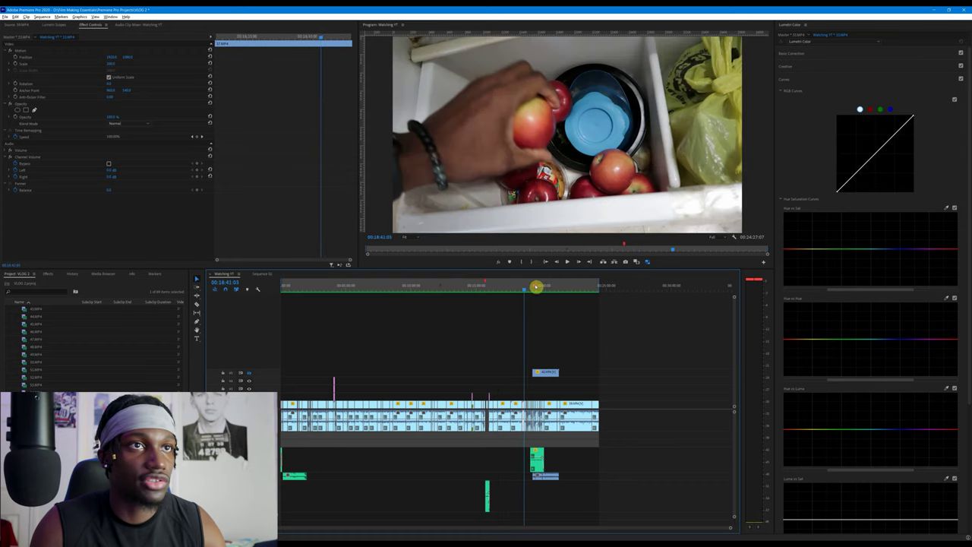
pyautogui.click(511, 286)
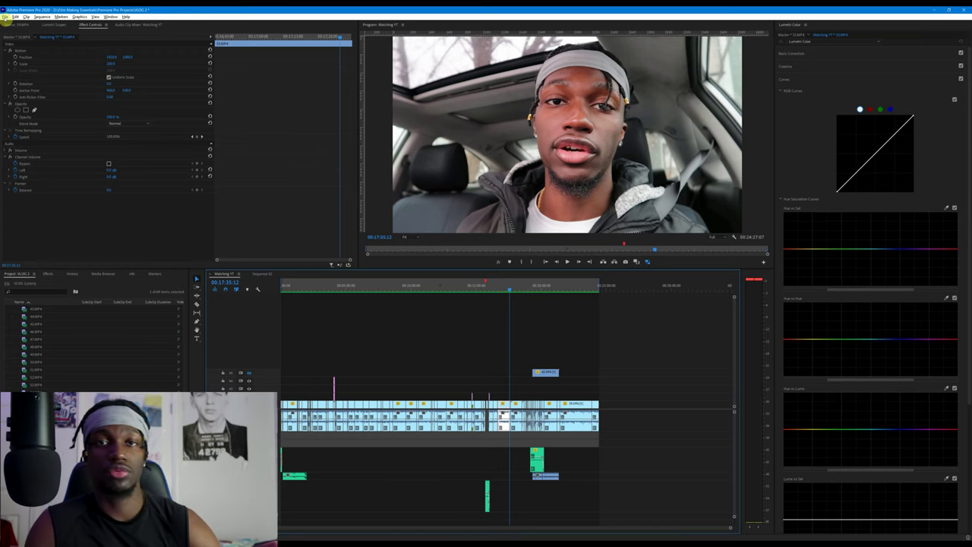
# Browse the Edit and File menus, showing Adobe Dynamic Link and the File > Export submenu
pyautogui.click(5, 17)
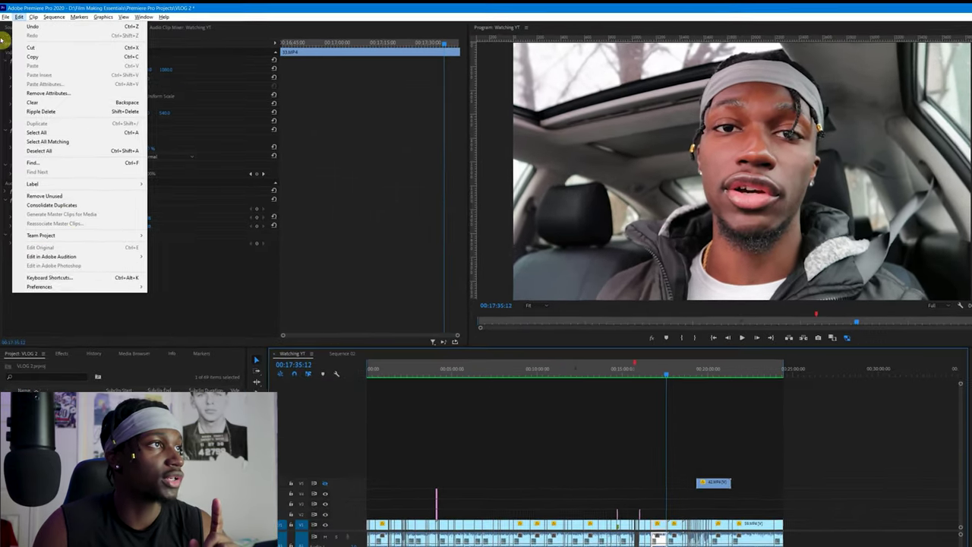
pyautogui.moveTo(5, 17)
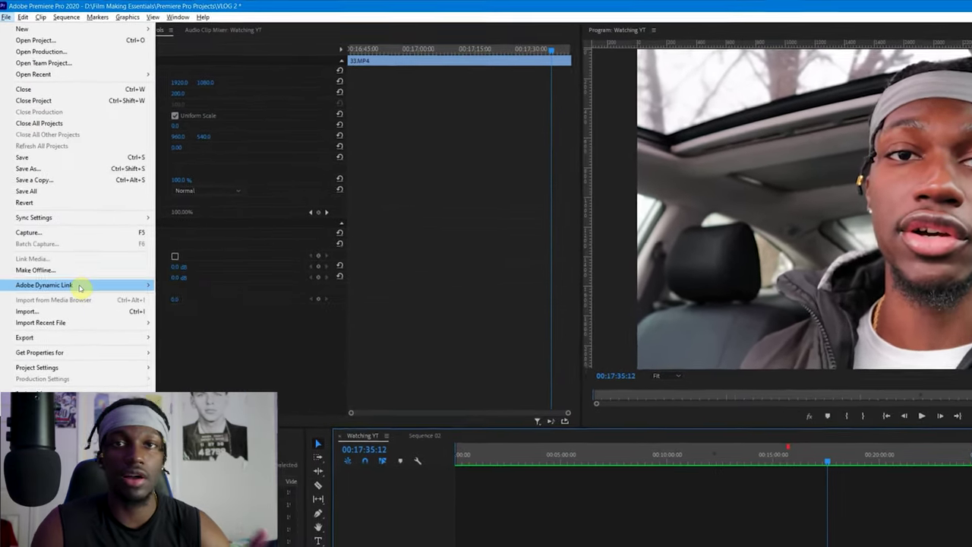
pyautogui.moveTo(79, 286)
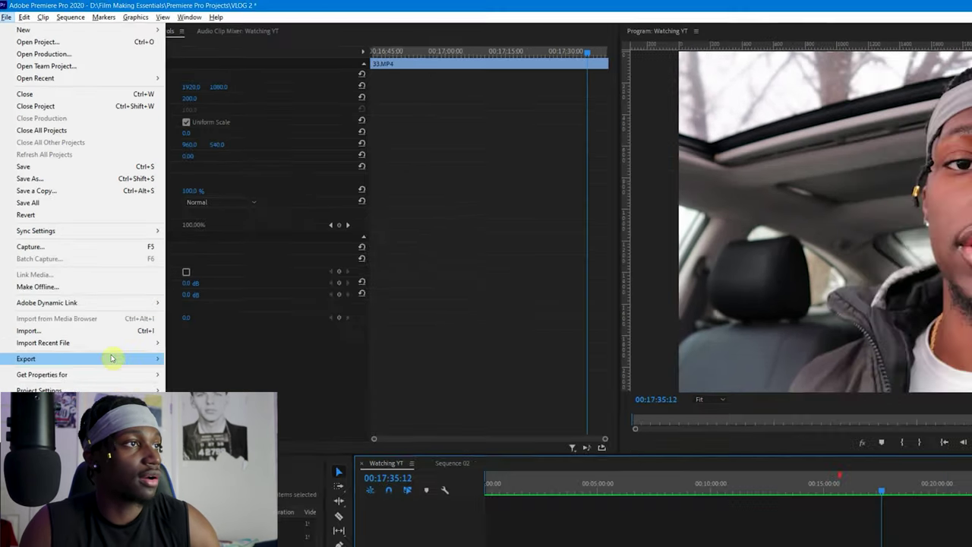
pyautogui.moveTo(31, 409)
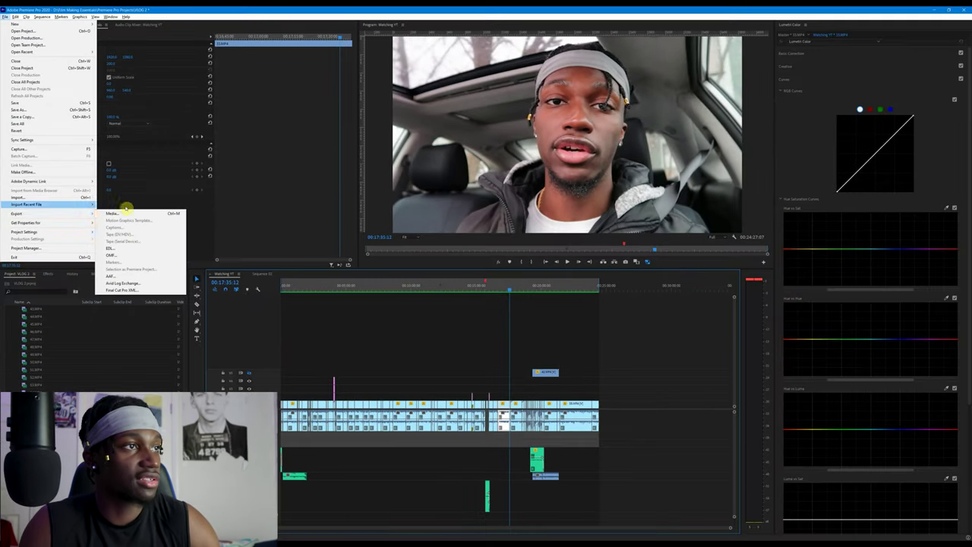
# Choose File > Export > Media and apply the 4K Content Preset to the H.264 export
pyautogui.click(133, 217)
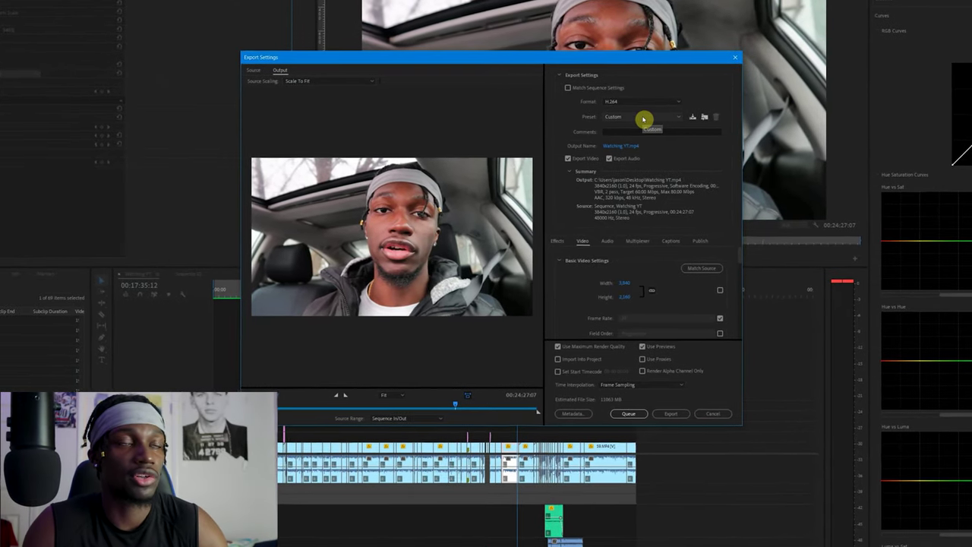
pyautogui.click(641, 119)
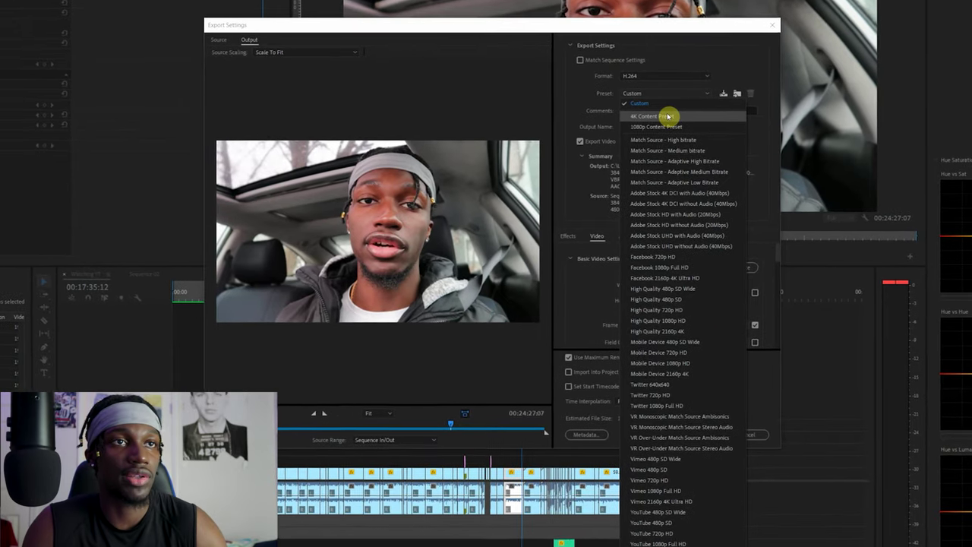
pyautogui.click(665, 119)
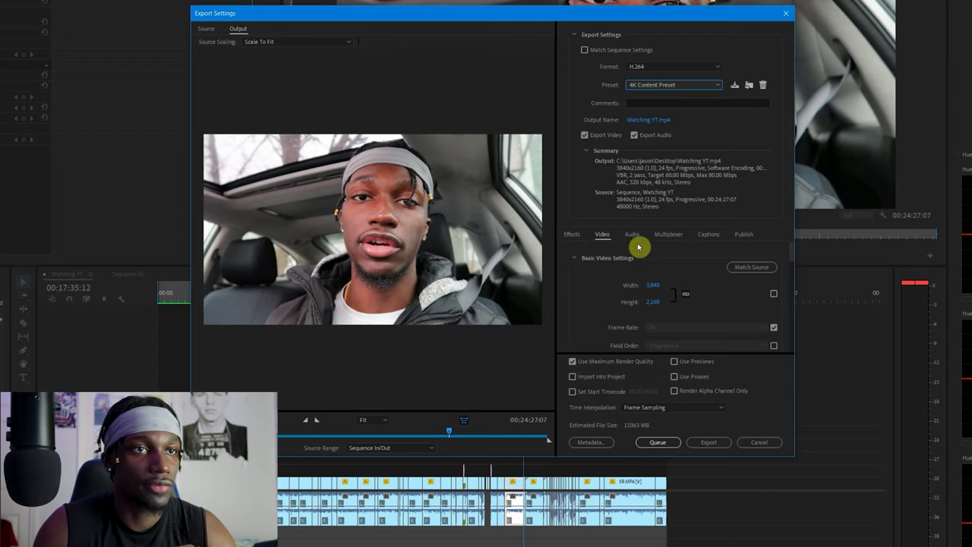
# Try D1/DV NTSC Widescreen 16:9 pixel aspect, then restore Square Pixels (1.0)
pyautogui.scroll(-1, 689, 265)
pyautogui.scroll(1, 690, 267)
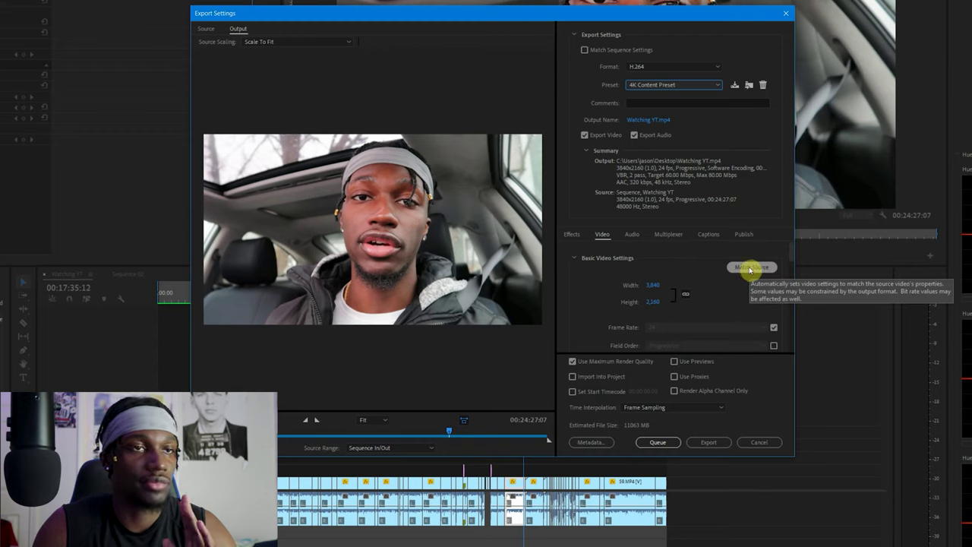
pyautogui.scroll(-1, 736, 267)
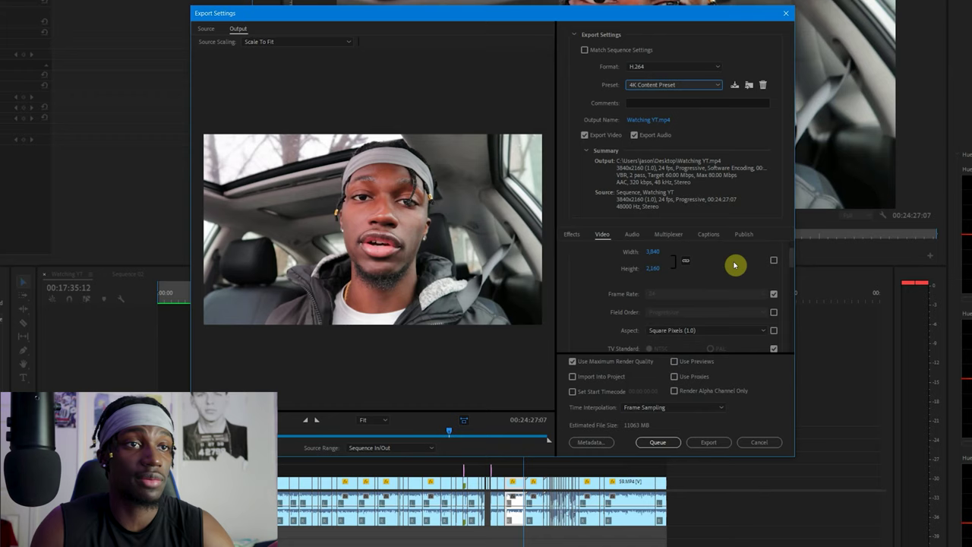
pyautogui.scroll(1, 735, 266)
pyautogui.scroll(-2, 698, 271)
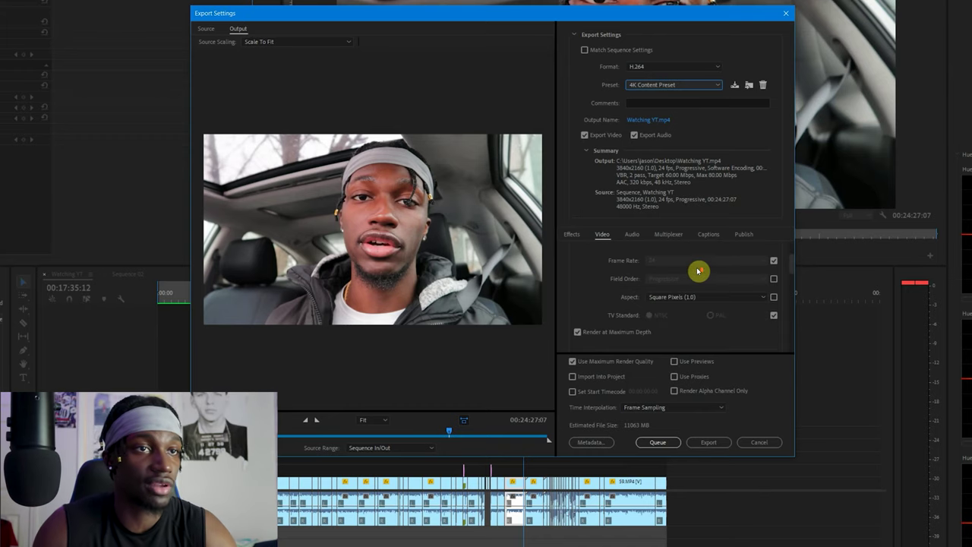
pyautogui.click(680, 298)
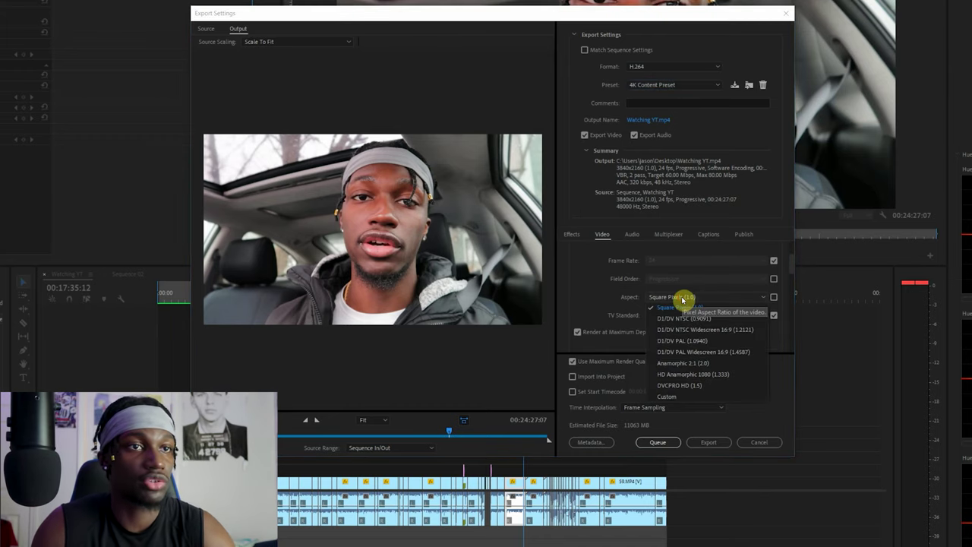
pyautogui.click(705, 330)
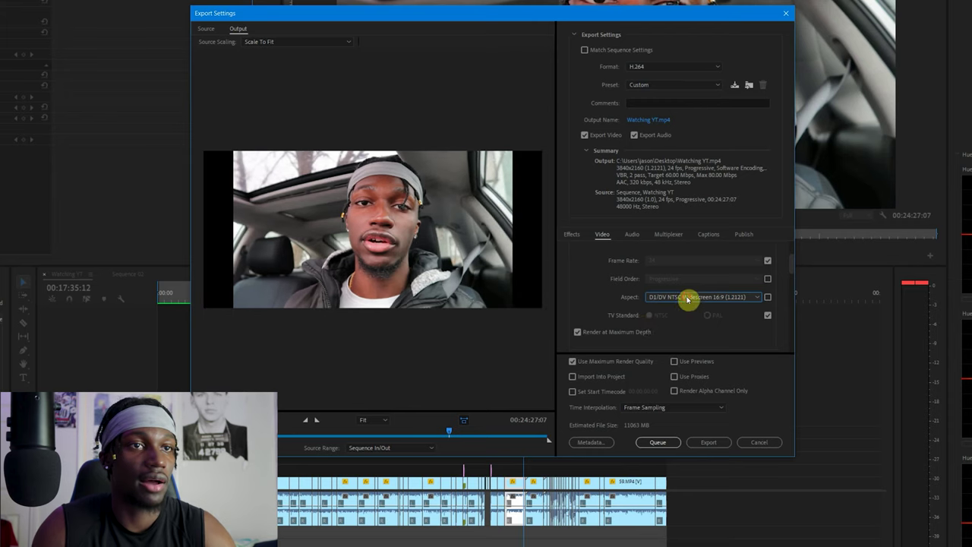
pyautogui.click(688, 299)
pyautogui.click(686, 308)
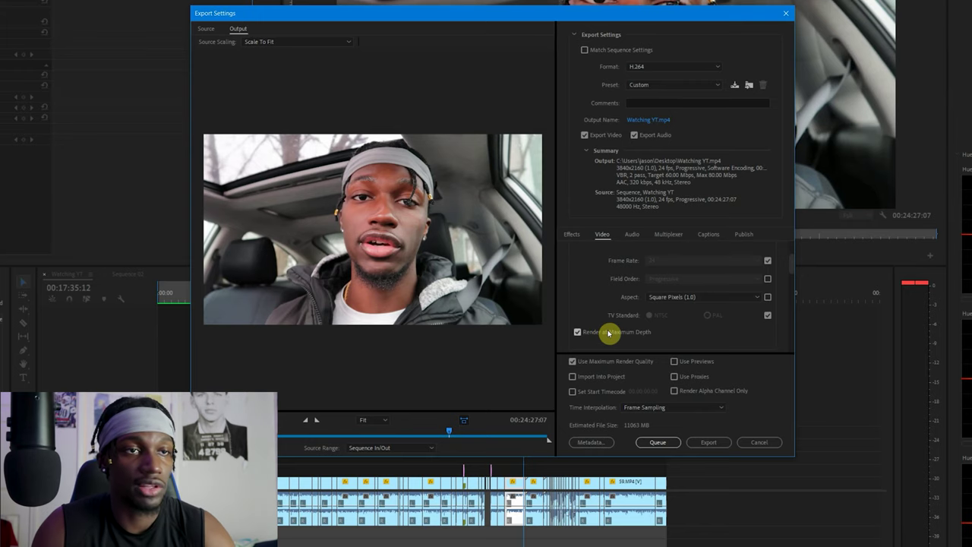
# Keep Render at Maximum Depth on, previews off, and Frame Sampling time interpolation
pyautogui.click(578, 332)
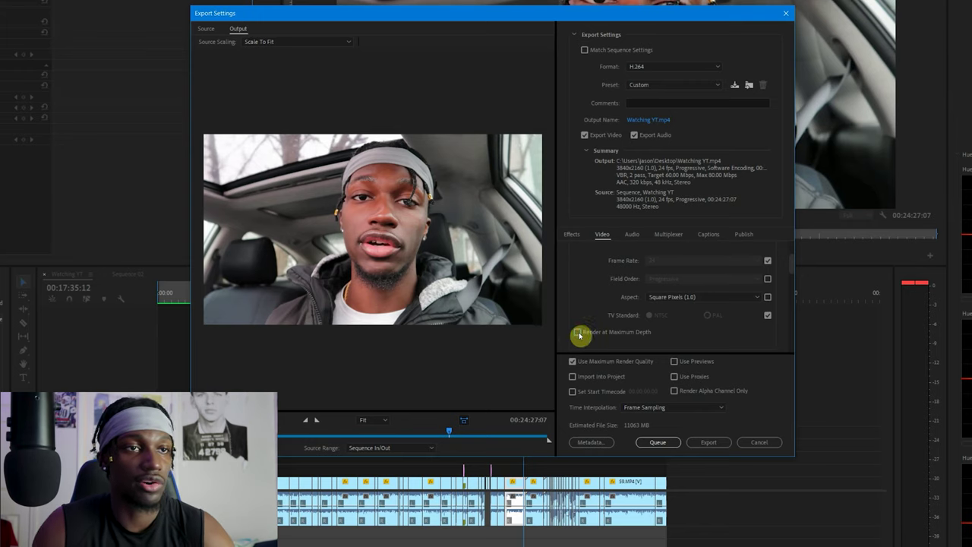
pyautogui.click(579, 332)
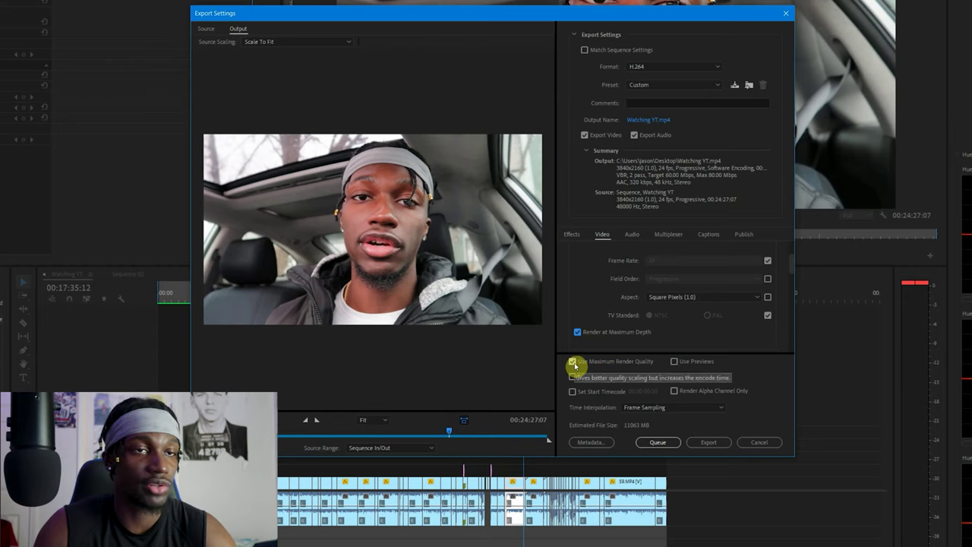
pyautogui.click(675, 361)
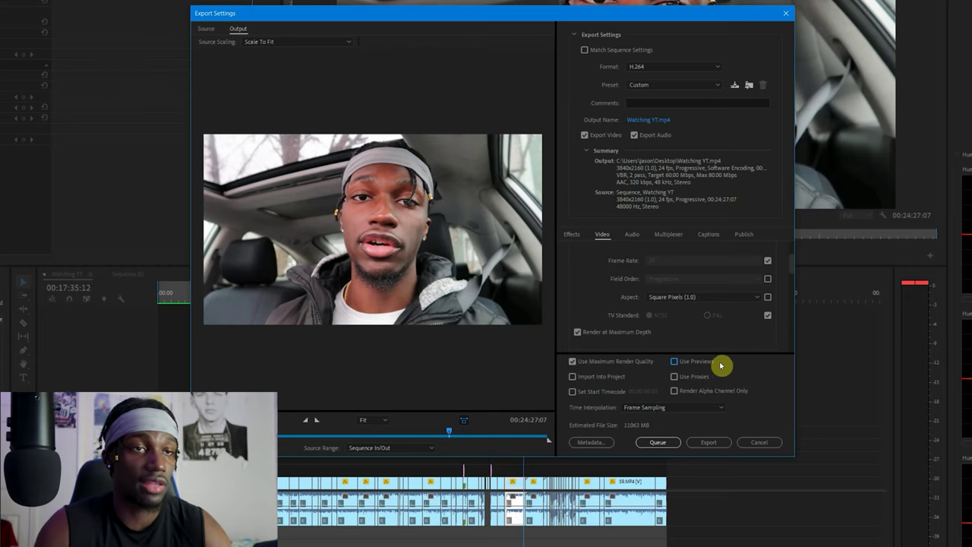
pyautogui.click(675, 407)
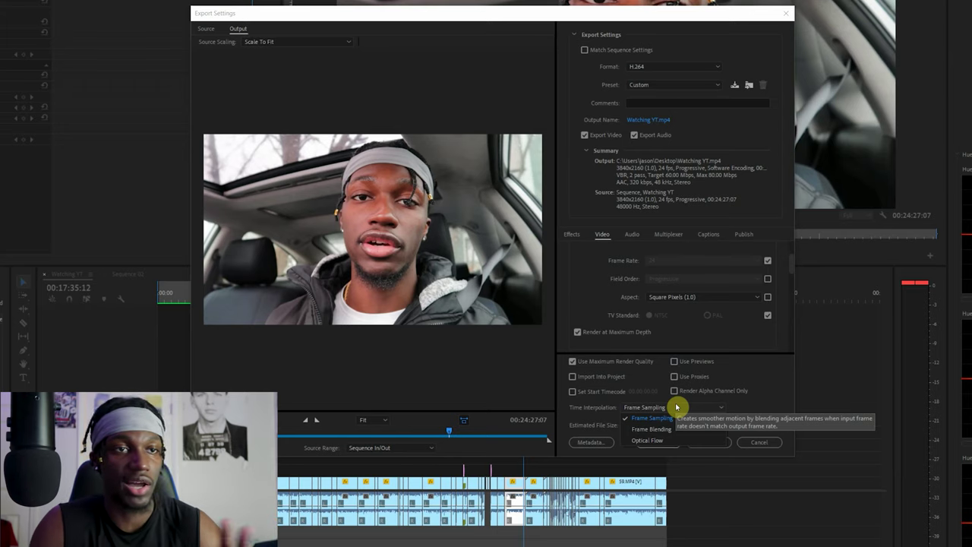
pyautogui.click(768, 382)
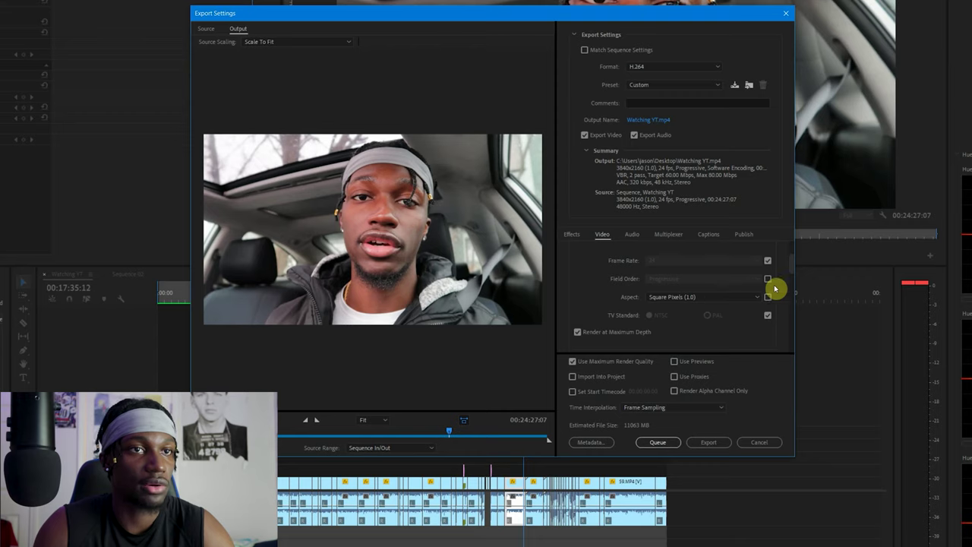
# Scroll past Encoding Settings (Software Encoding, High, 5.1) to the VBR 2-pass 60/80 Mbps bitrate settings
pyautogui.scroll(-3, 792, 271)
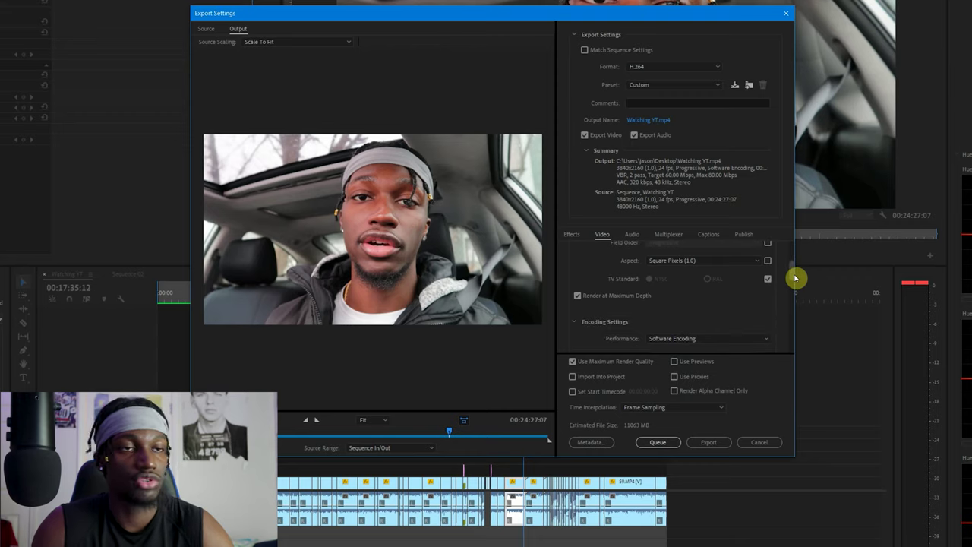
pyautogui.scroll(-4, 795, 278)
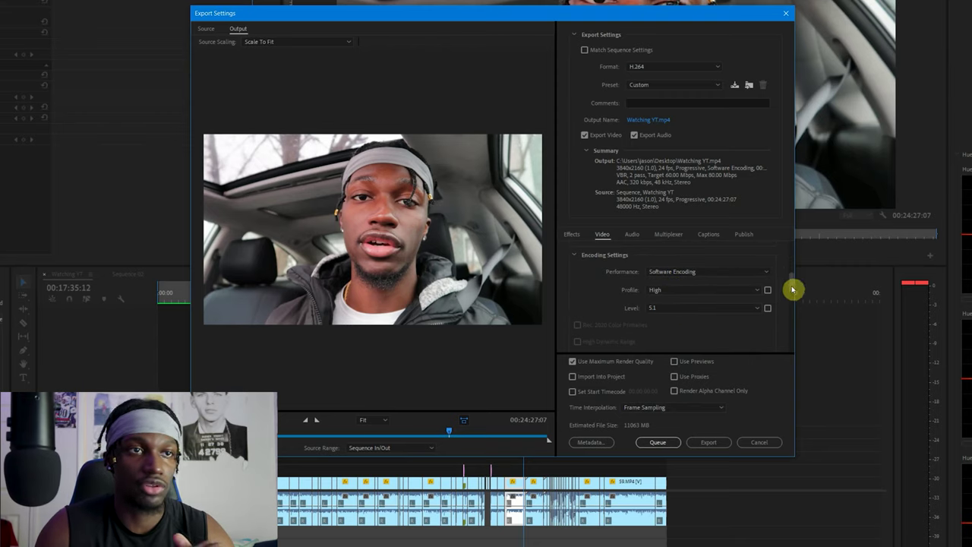
pyautogui.moveTo(794, 289); pyautogui.dragTo(797, 332)
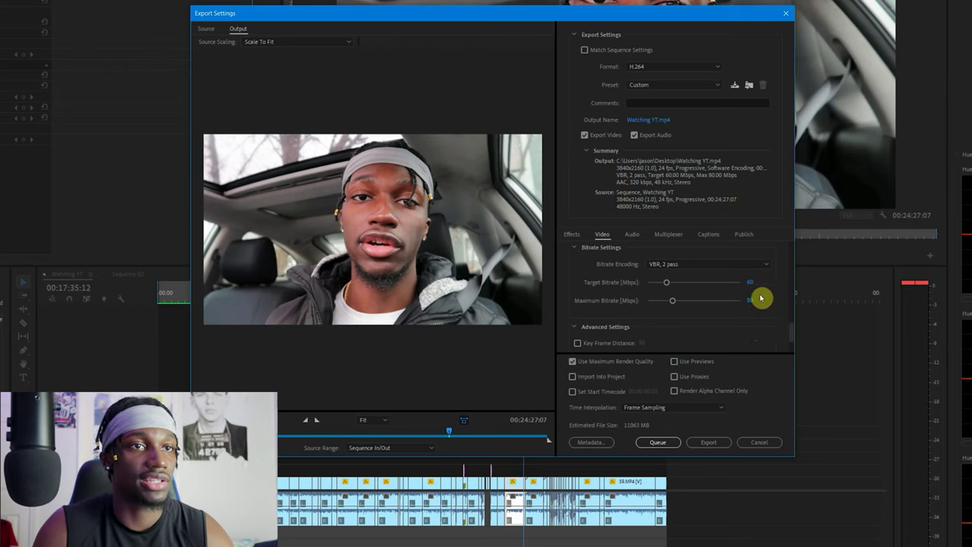
# Review the Audio, Multiplexer, Captions and Effects tabs, scrolling through the Effects options
pyautogui.scroll(-2, 762, 295)
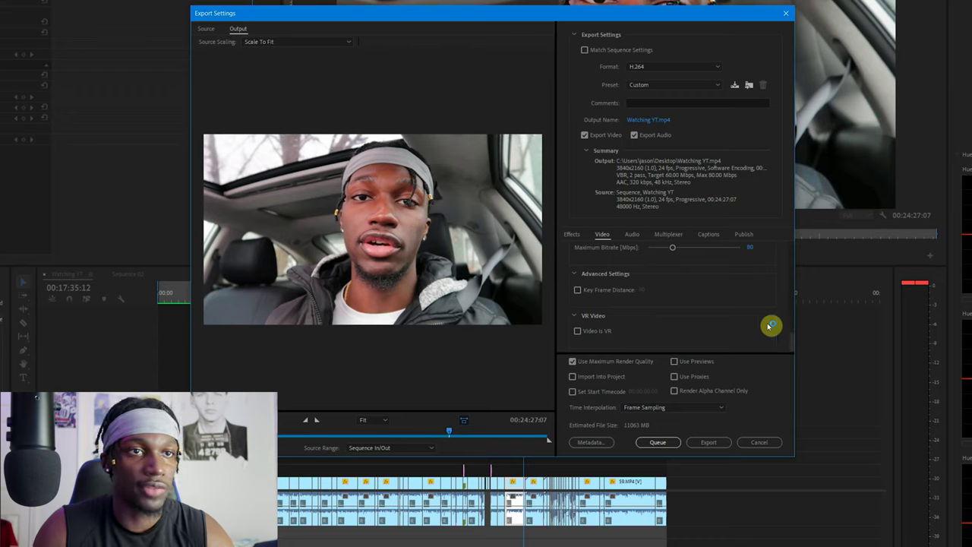
pyautogui.click(634, 237)
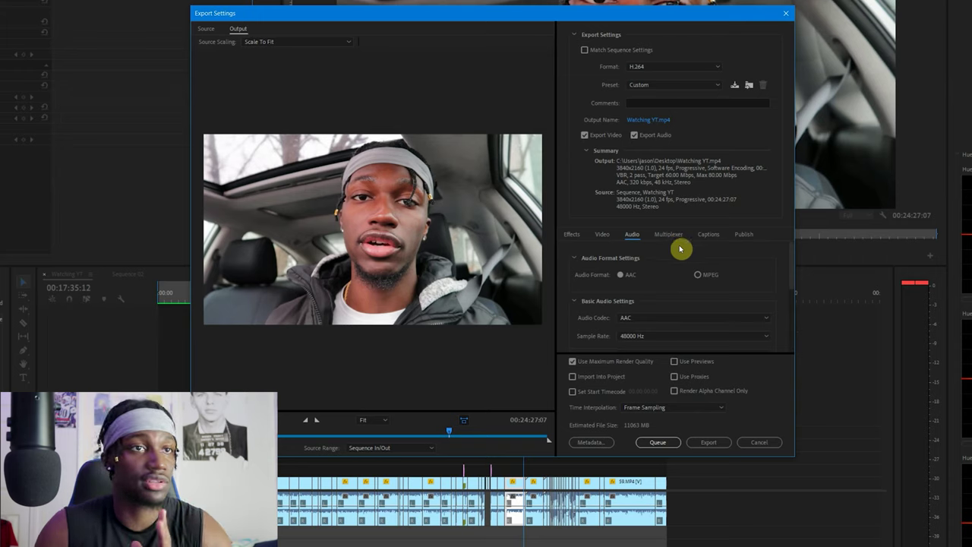
pyautogui.click(671, 239)
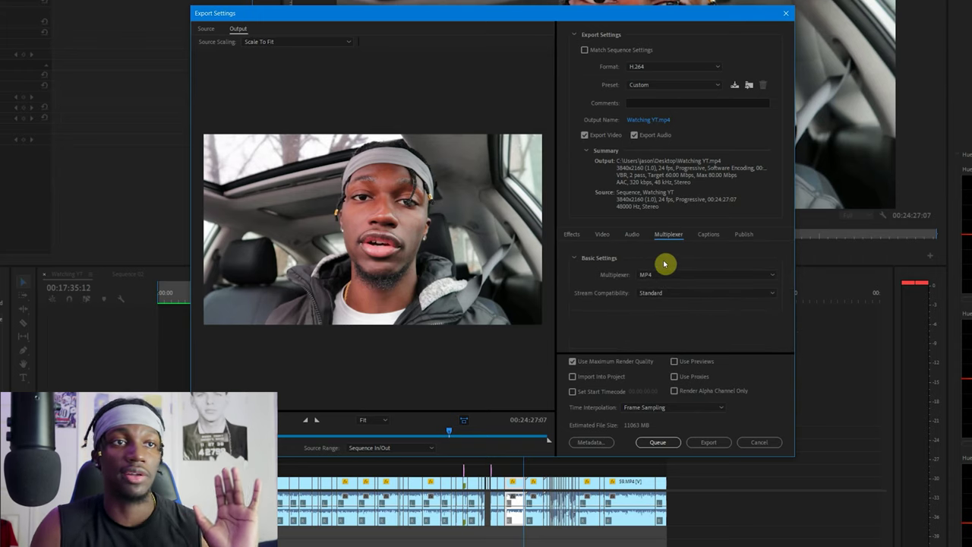
pyautogui.click(714, 237)
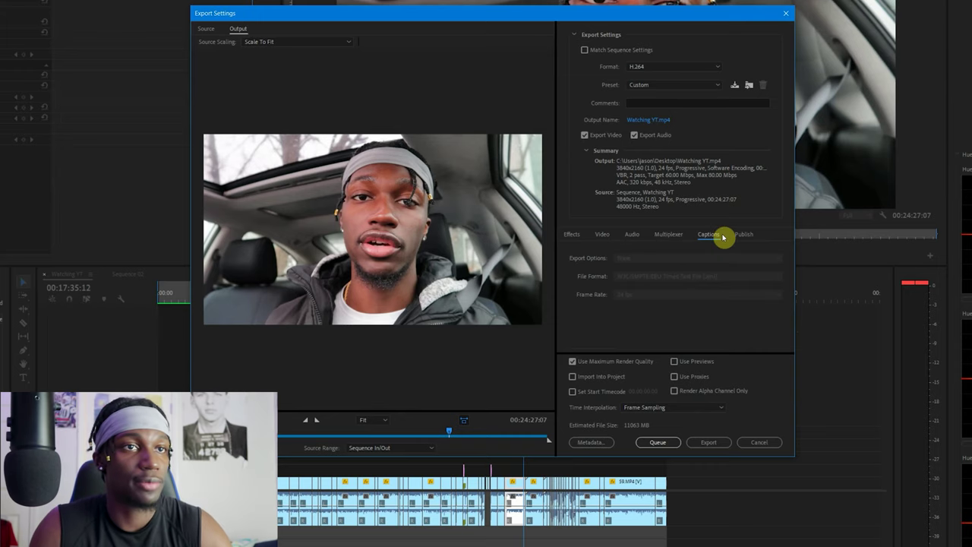
pyautogui.click(746, 235)
pyautogui.click(572, 235)
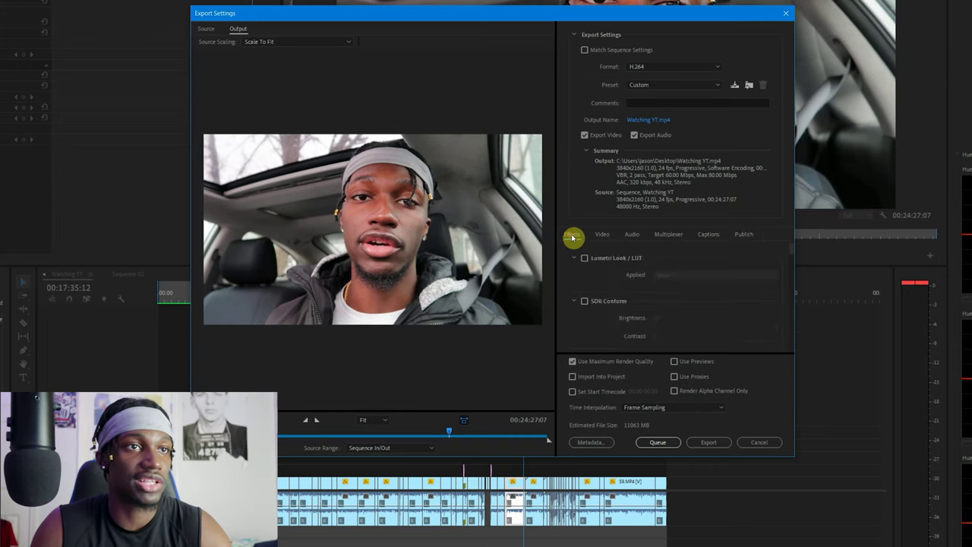
pyautogui.scroll(-3, 792, 263)
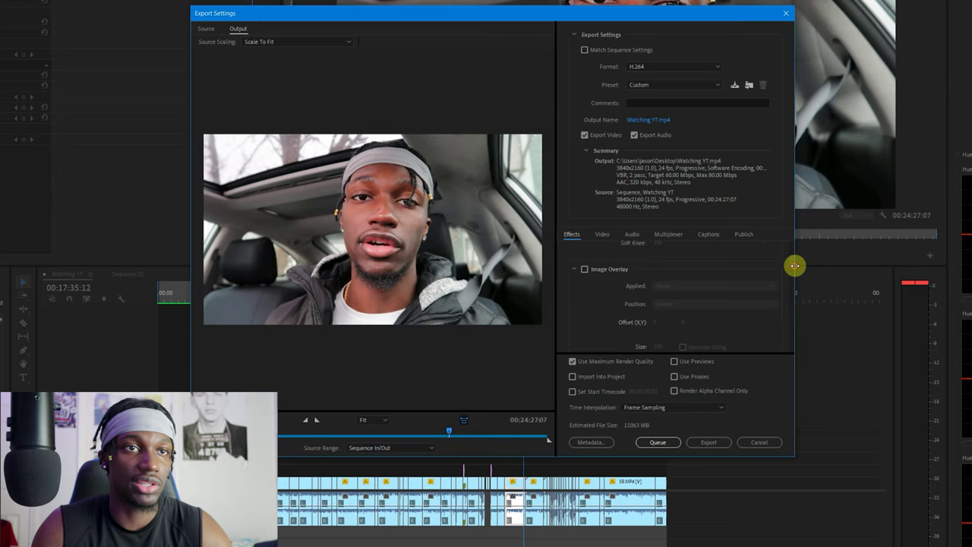
pyautogui.moveTo(793, 264); pyautogui.dragTo(792, 358)
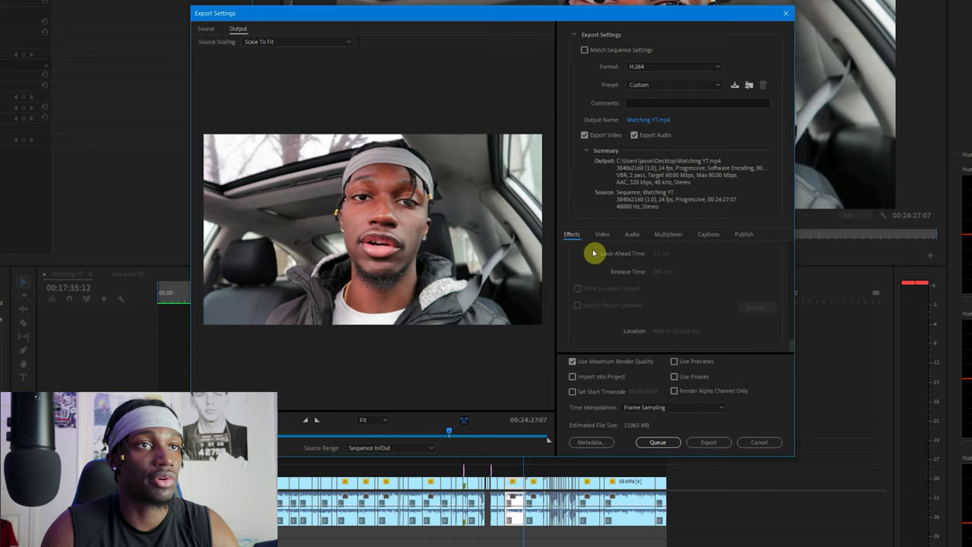
pyautogui.click(651, 120)
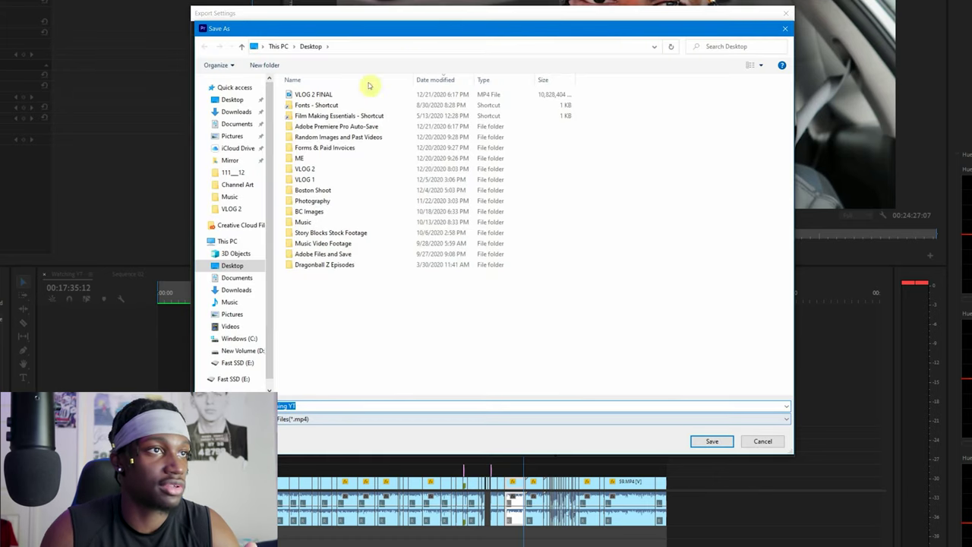
pyautogui.click(323, 95)
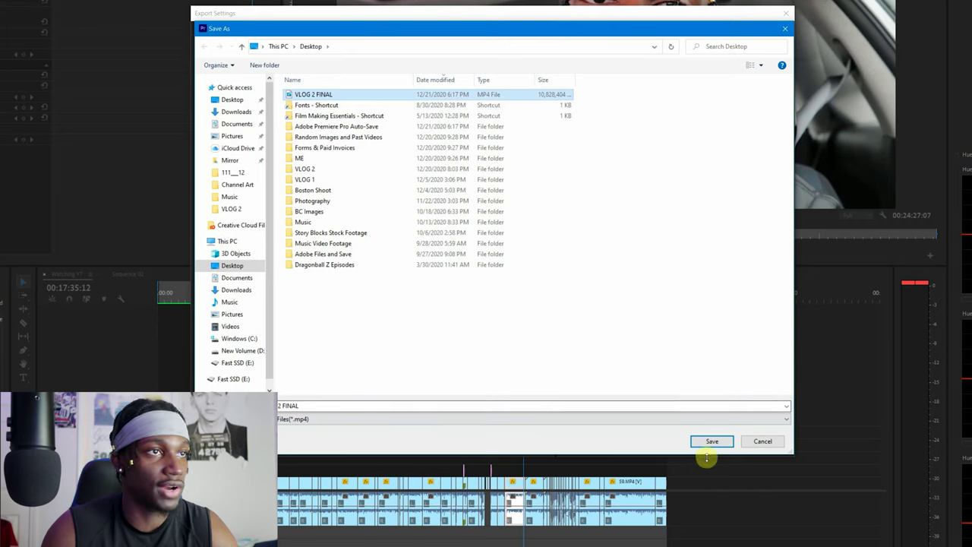
pyautogui.click(763, 440)
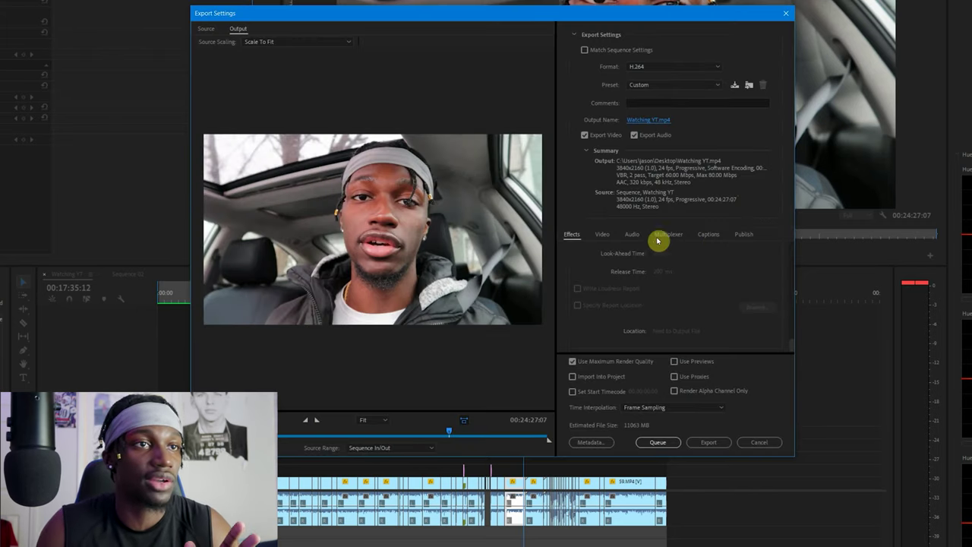
# Switch back to the Video tab and check the 60 Mbps target and 80 Mbps maximum bitrate
pyautogui.click(602, 235)
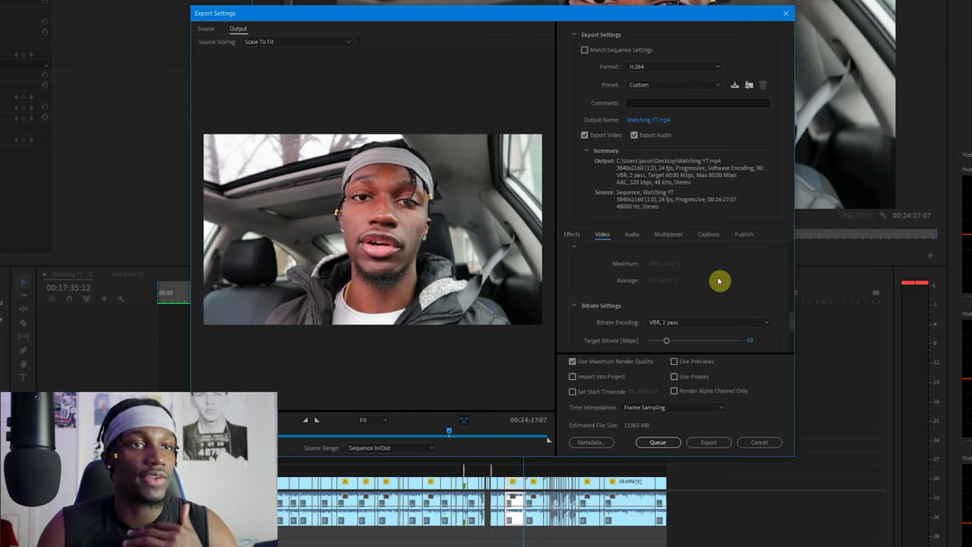
pyautogui.scroll(-2, 720, 279)
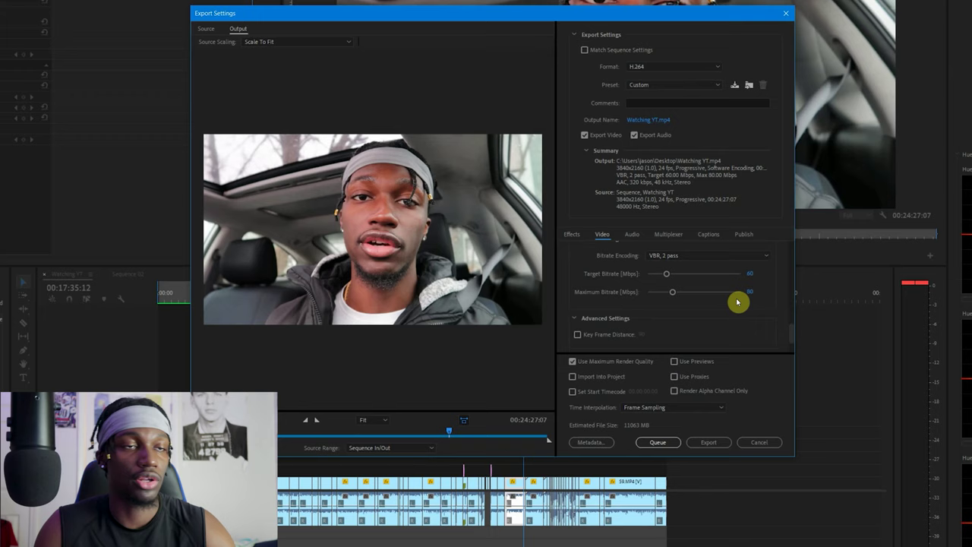